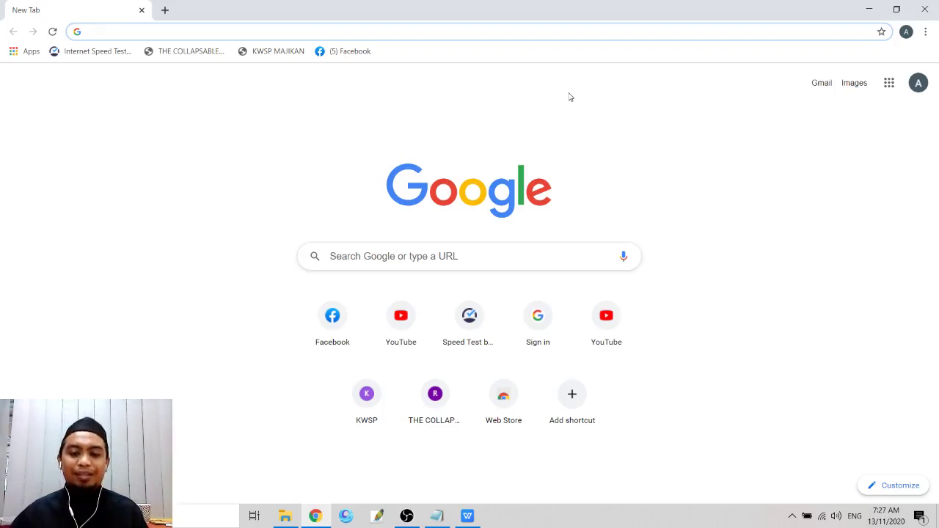
# Open the Notepad note and highlight the teacher's school e-mail address to examine its format.
pyautogui.click(437, 517)
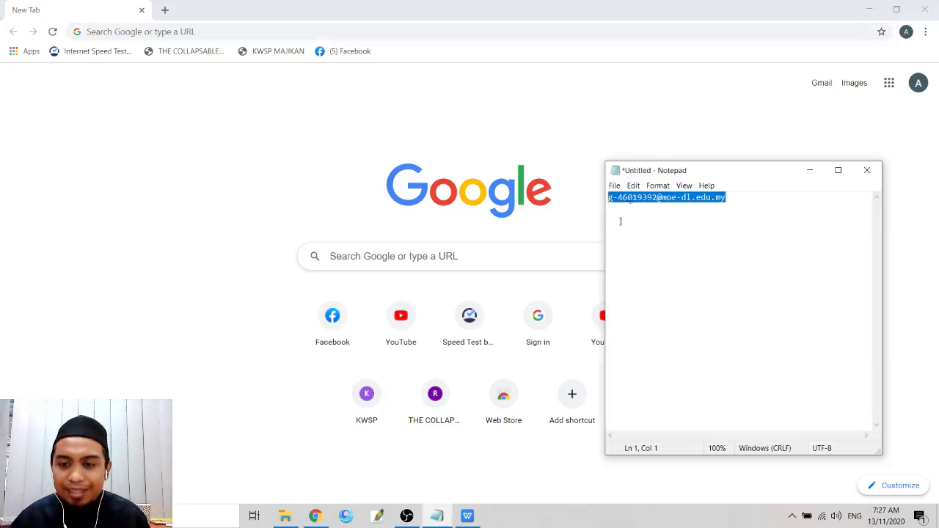
pyautogui.moveTo(652, 168); pyautogui.dragTo(564, 149)
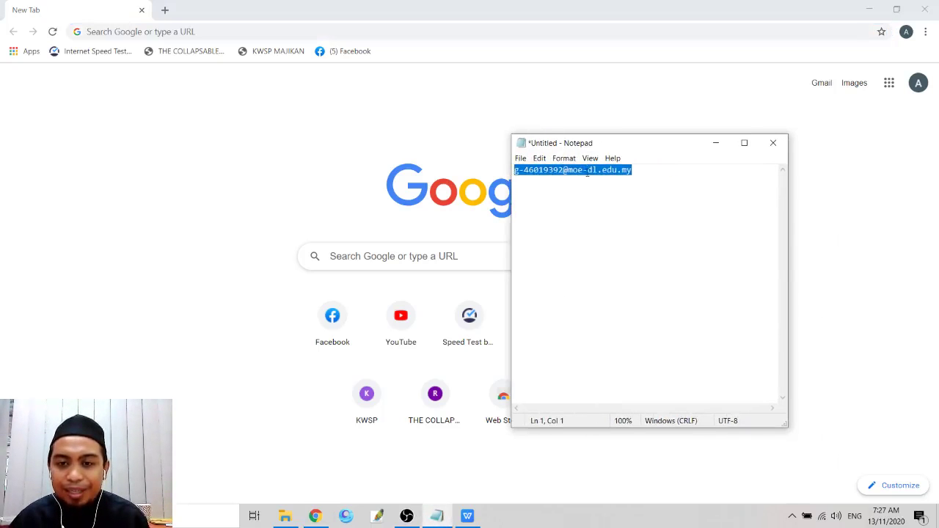
pyautogui.click(586, 171)
pyautogui.moveTo(639, 170); pyautogui.dragTo(515, 176)
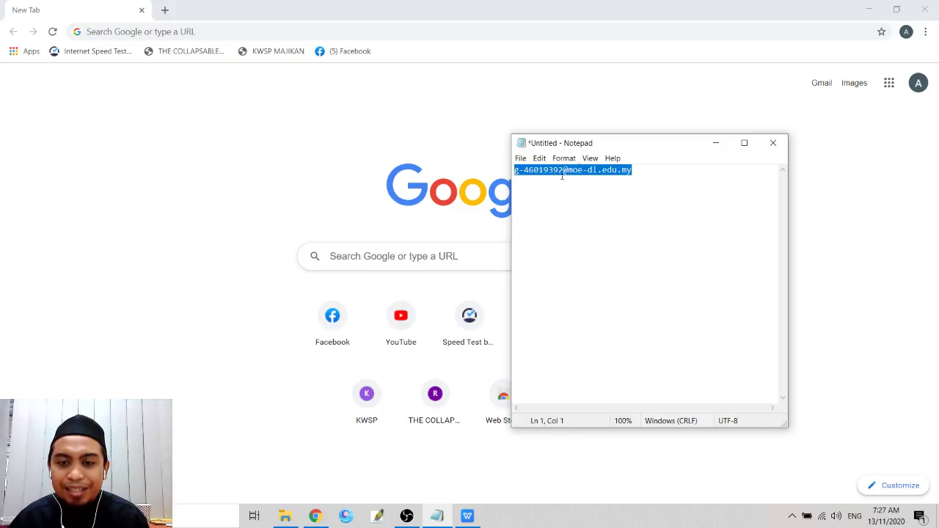
pyautogui.click(717, 143)
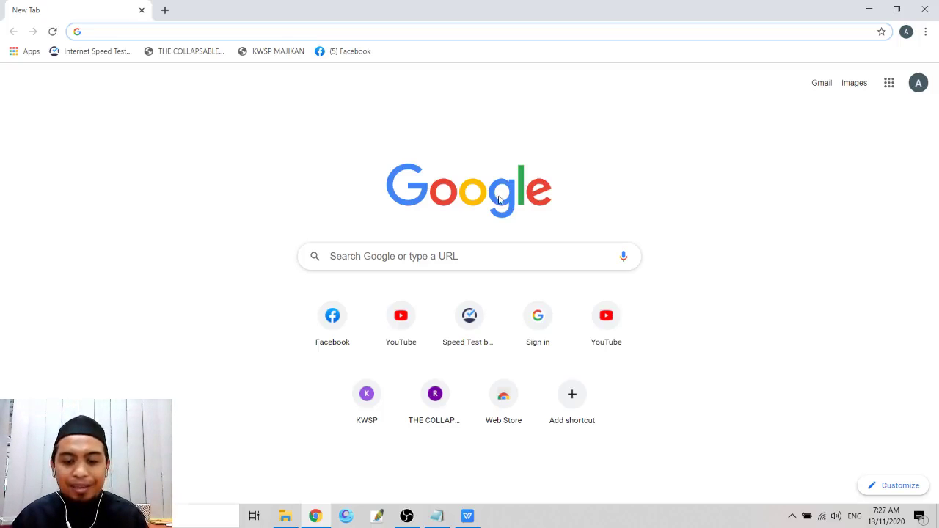
# Switch to the WPS Office workbook and review the students' addresses in the Email Address column of sheet 5B.
pyautogui.click(468, 517)
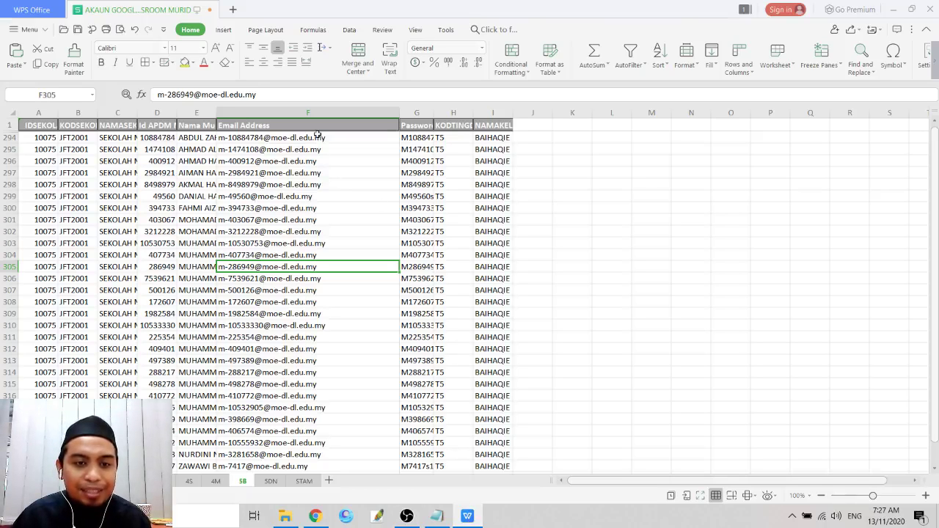
pyautogui.moveTo(317, 134); pyautogui.dragTo(293, 477)
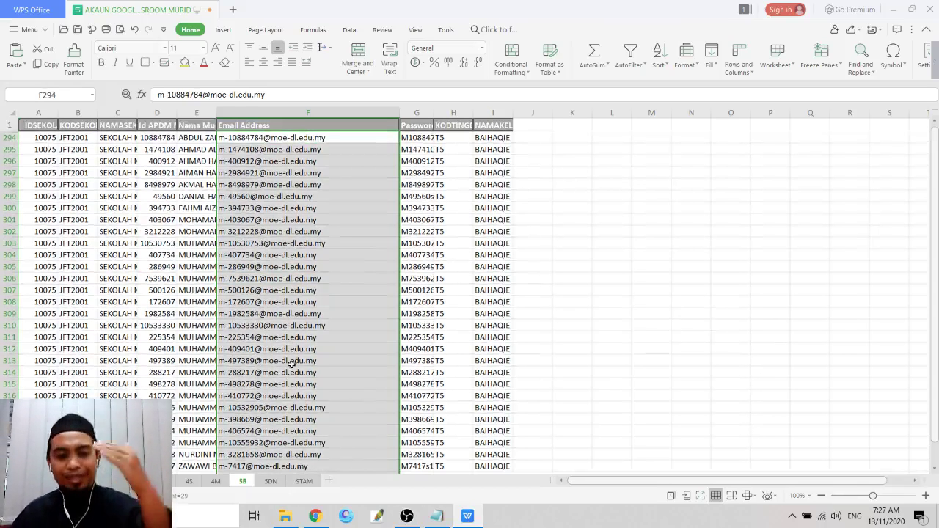
pyautogui.click(569, 242)
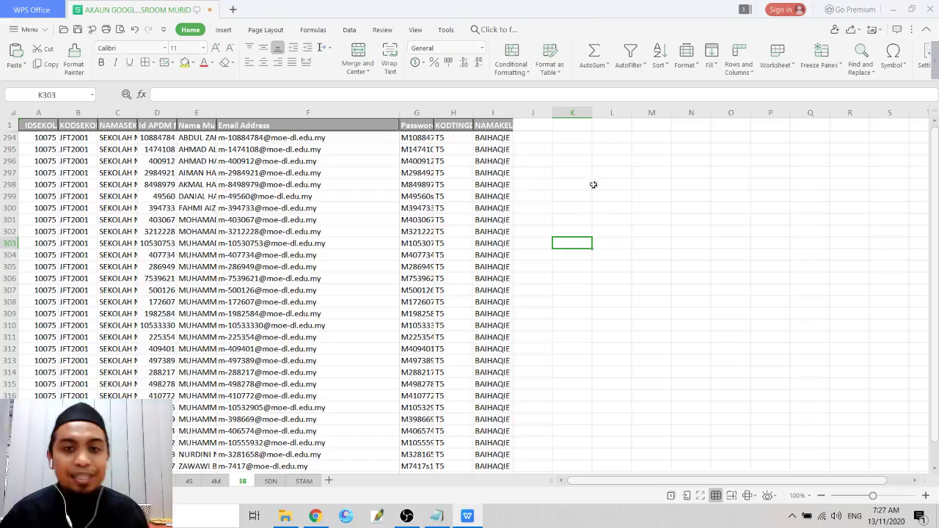
pyautogui.click(899, 10)
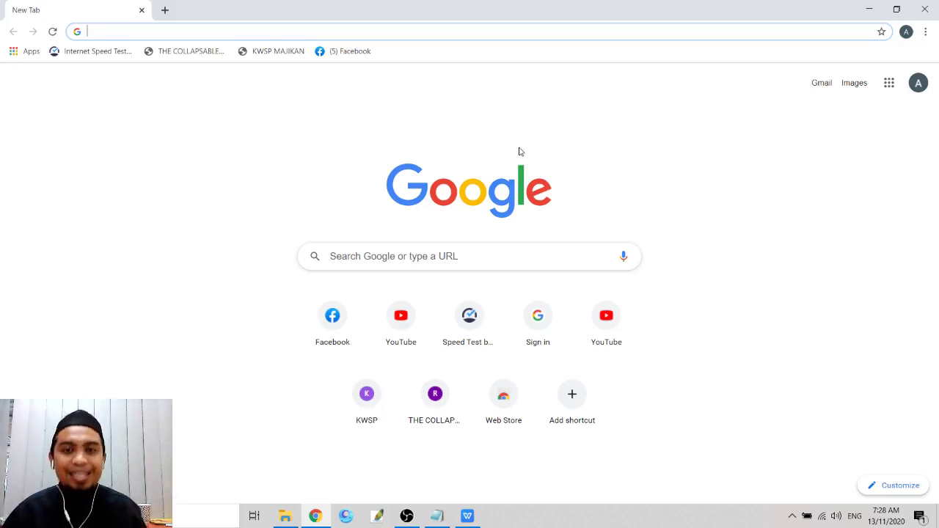
# Sign out of all Google accounts in the browser and continue to the Google home page.
pyautogui.click(922, 86)
pyautogui.click(918, 84)
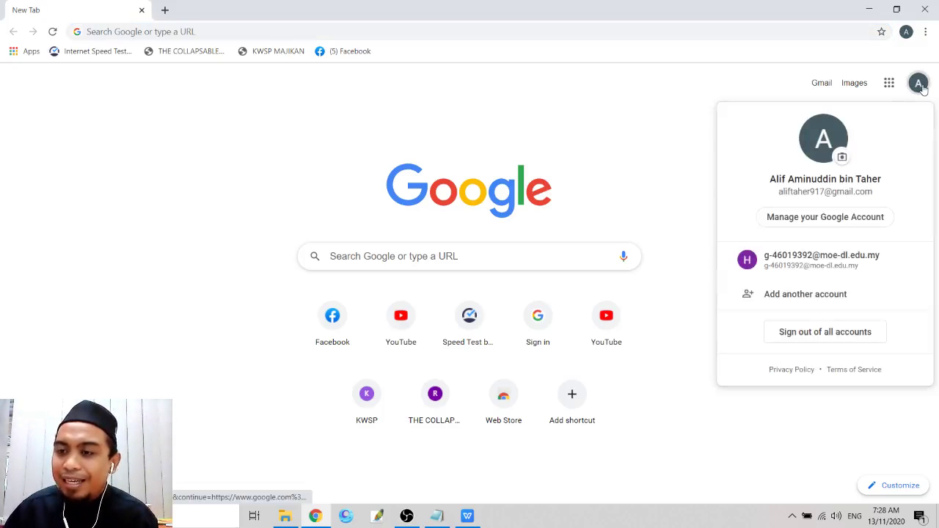
pyautogui.click(836, 334)
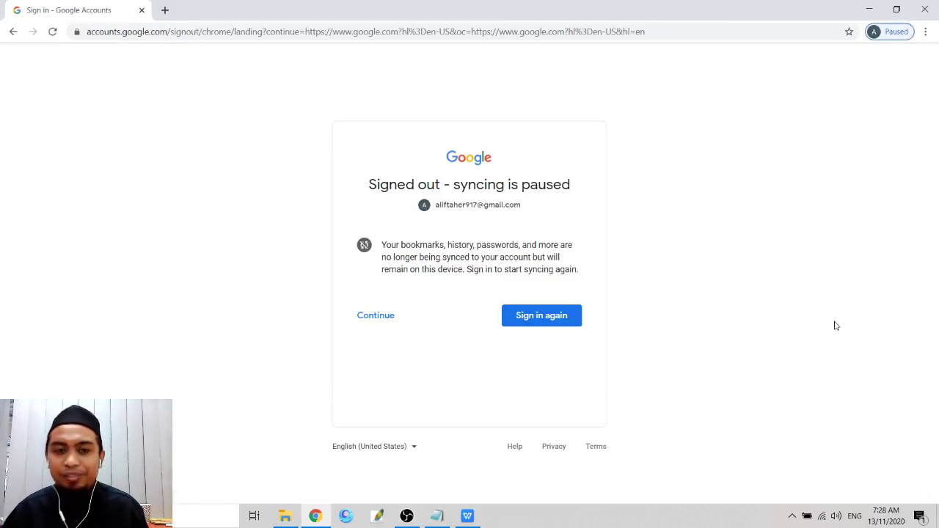
pyautogui.click(371, 321)
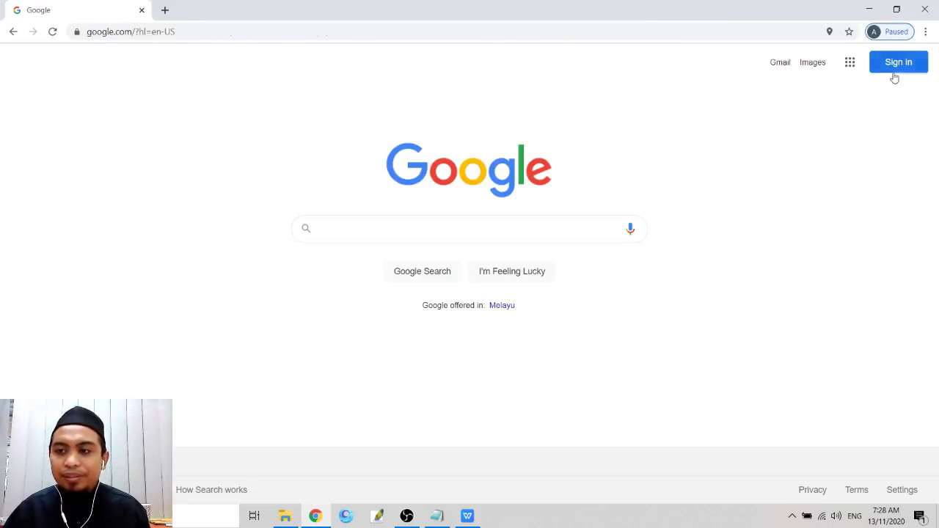
# Sign in to Google with the teacher's moe-dl.edu.my account, entering the account password.
pyautogui.click(897, 75)
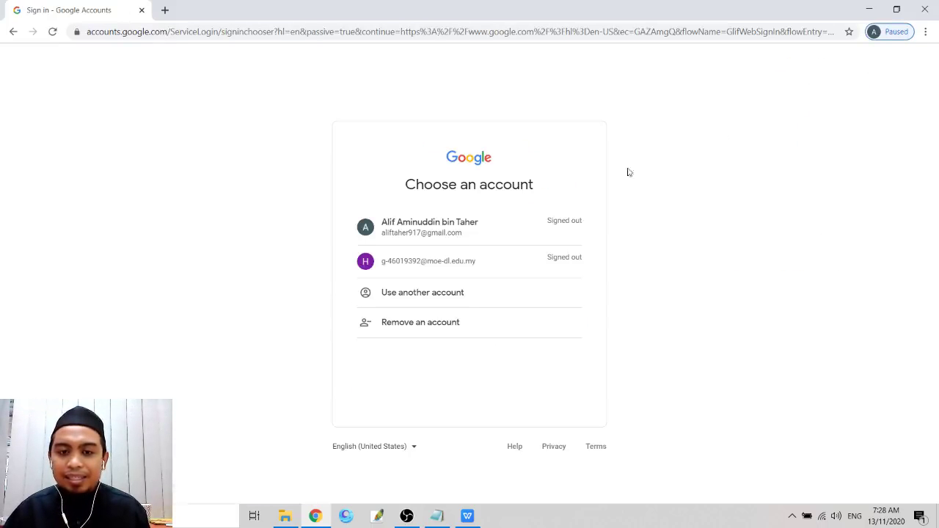
pyautogui.click(446, 266)
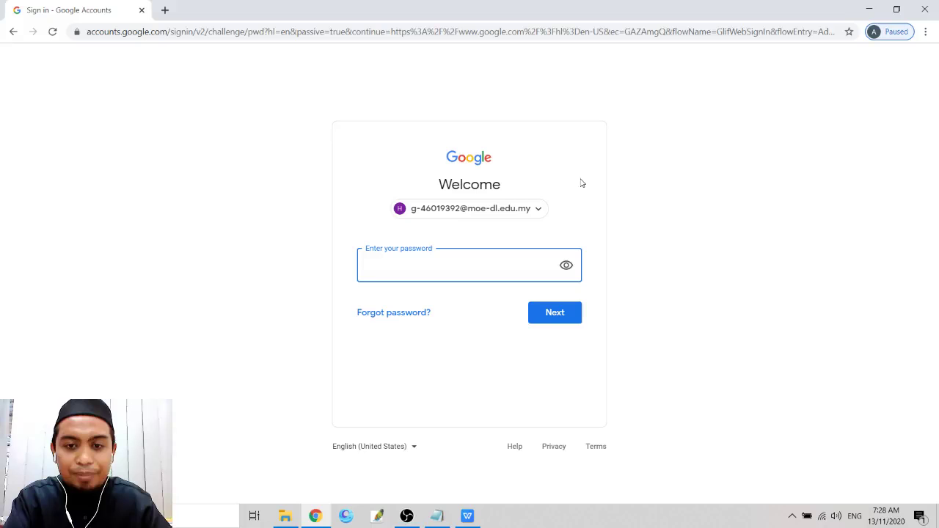
pyautogui.write('•')
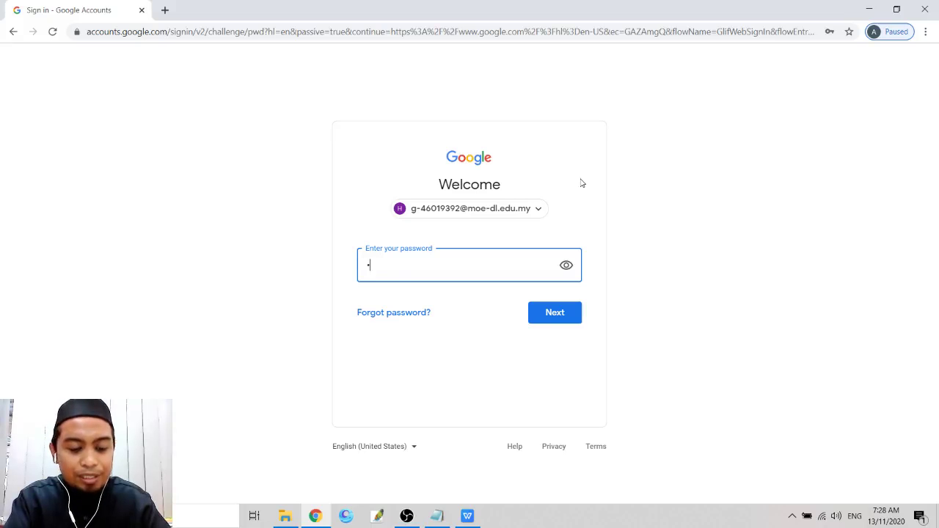
pyautogui.write('•••••••')
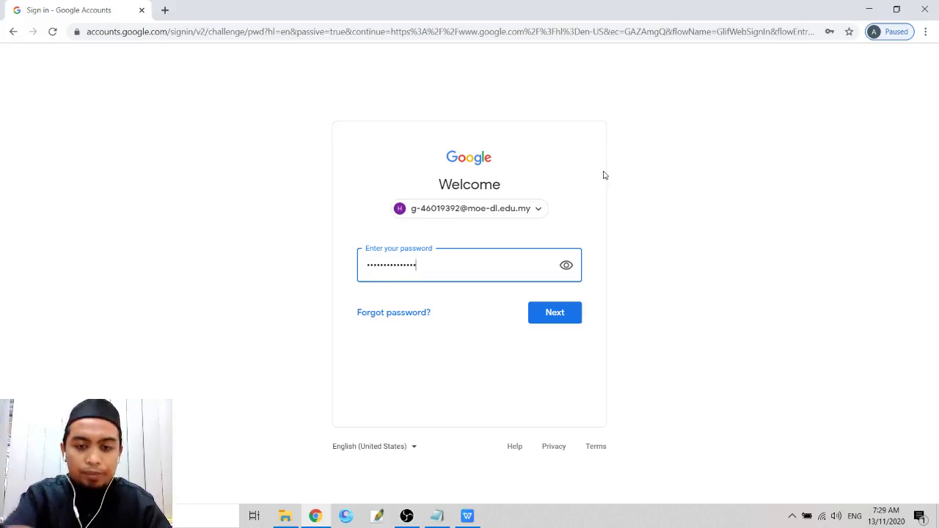
pyautogui.click(564, 316)
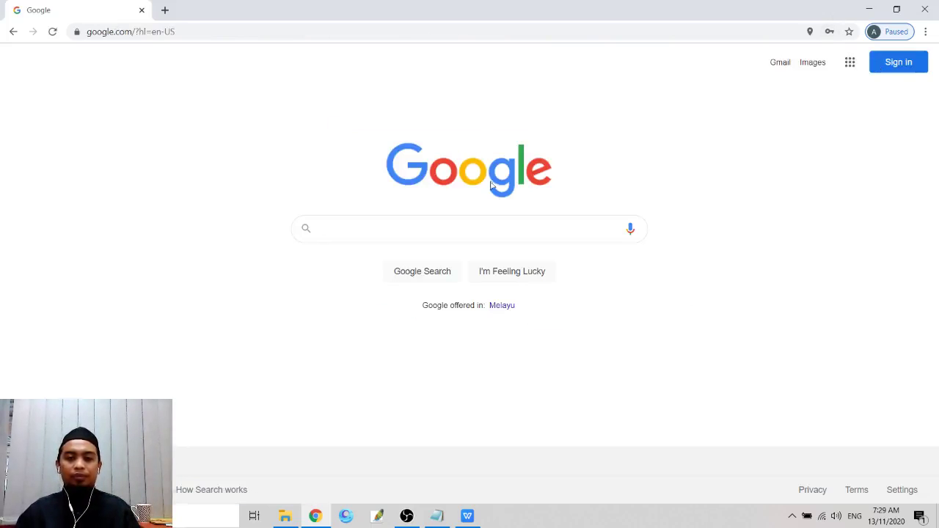
# Search Google for "google classroom", open Google Classroom and check which account is signed in.
pyautogui.click(453, 224)
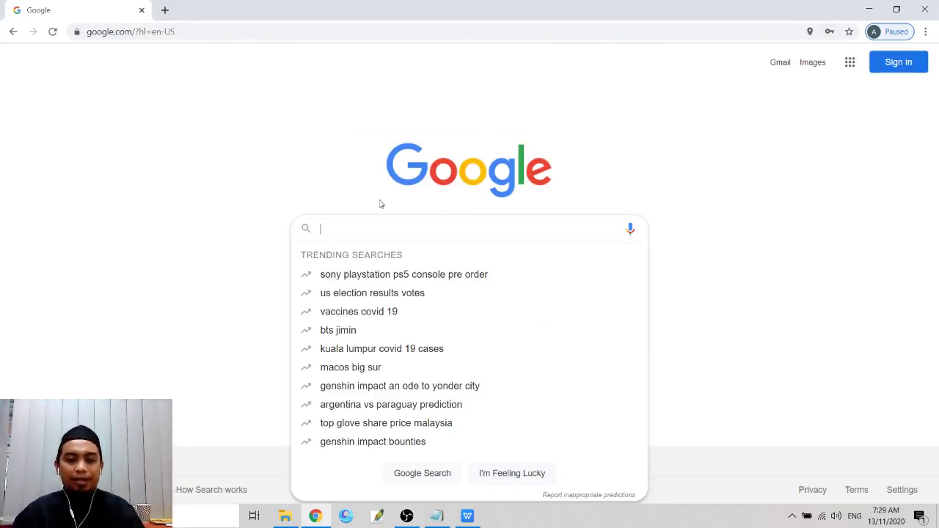
pyautogui.write('g')
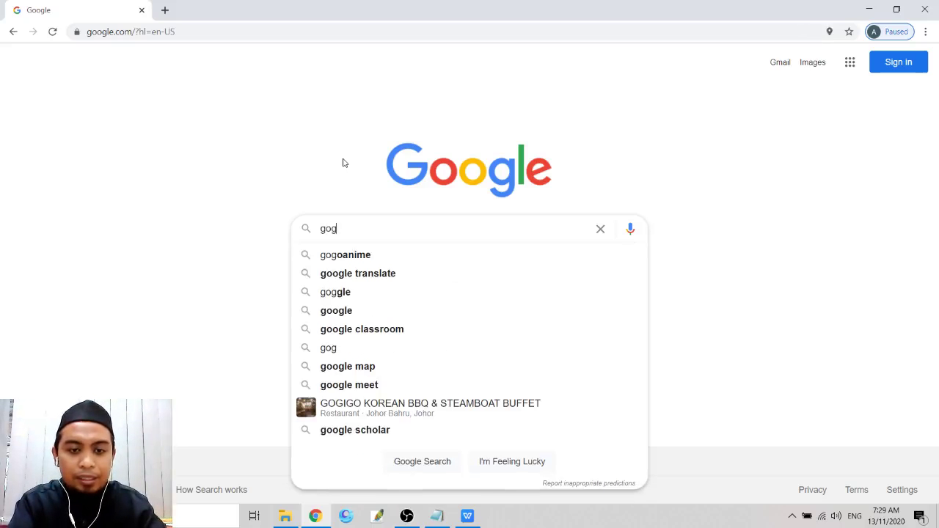
pyautogui.write('oog')
pyautogui.press('BackSpace')
pyautogui.write('ogle cla')
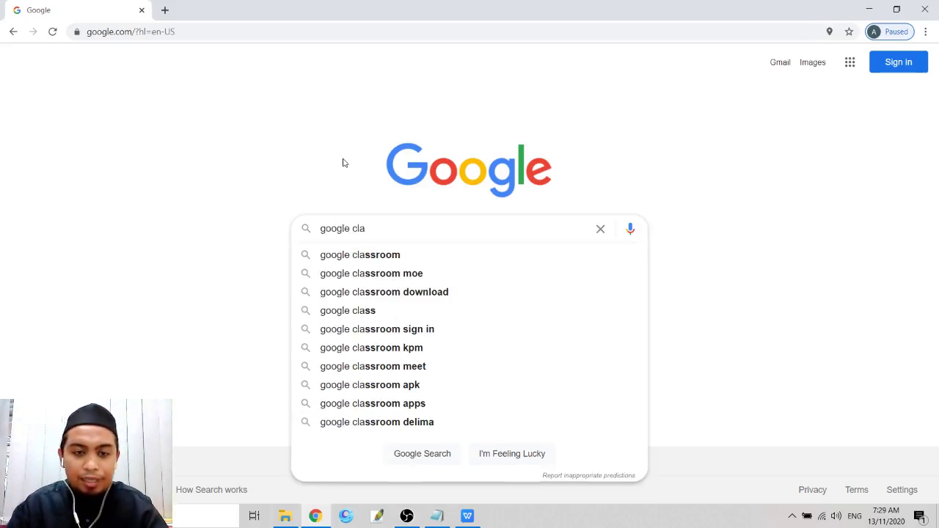
pyautogui.click(367, 255)
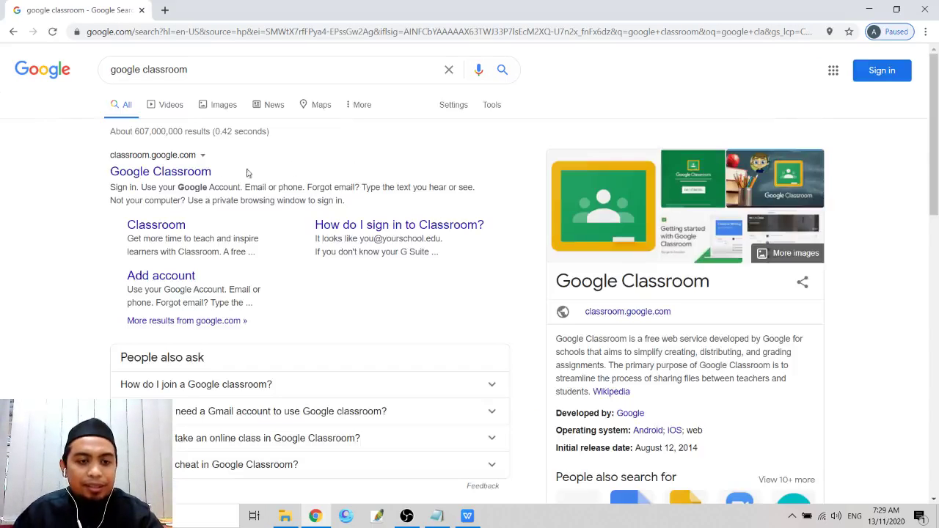
pyautogui.click(178, 178)
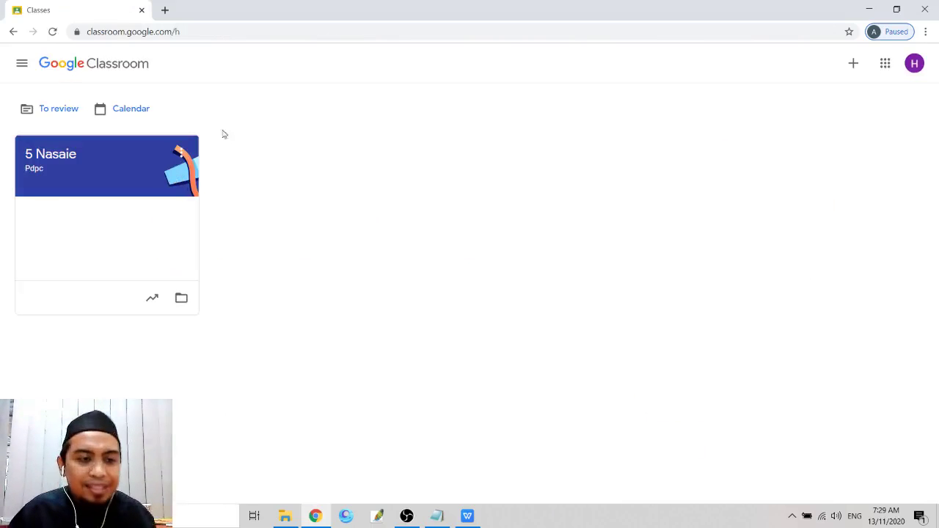
pyautogui.click(915, 66)
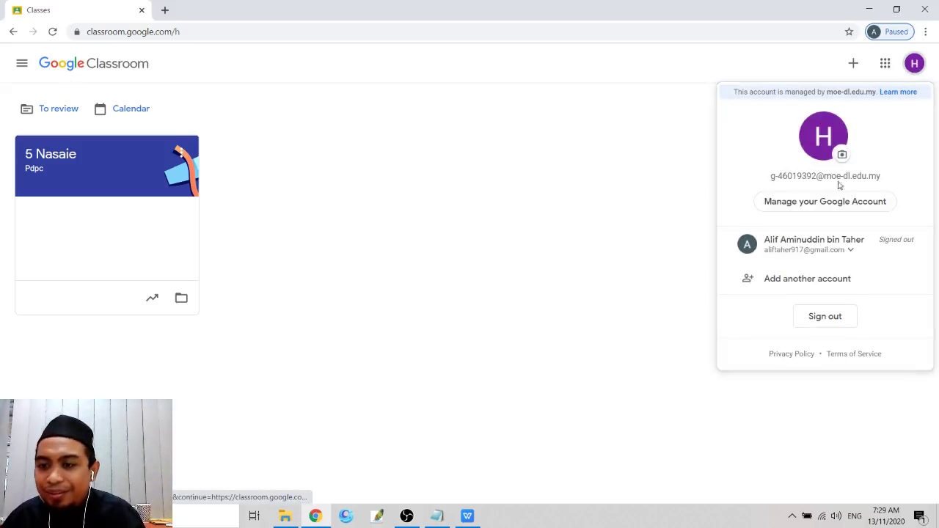
pyautogui.click(575, 125)
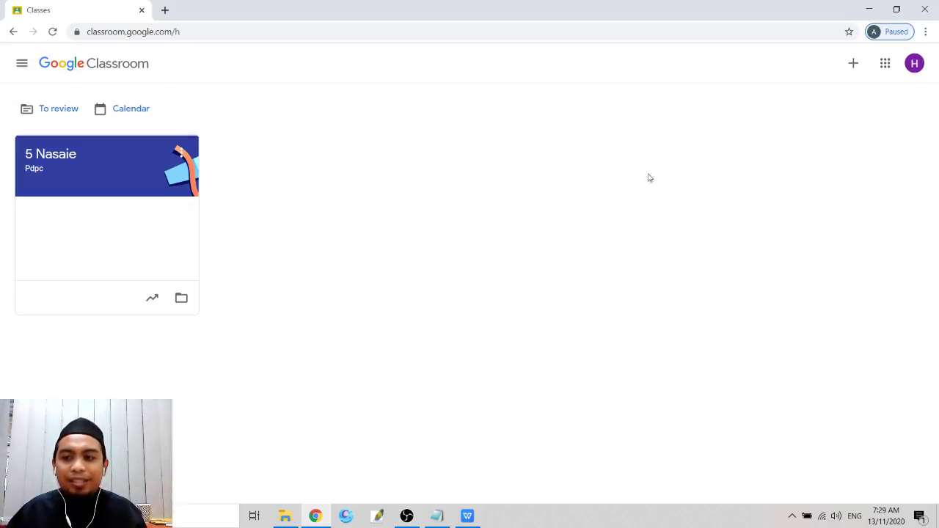
# Start creating a new class with the class name "Manahij Ulum" and the section "5 Baihaqi".
pyautogui.click(854, 65)
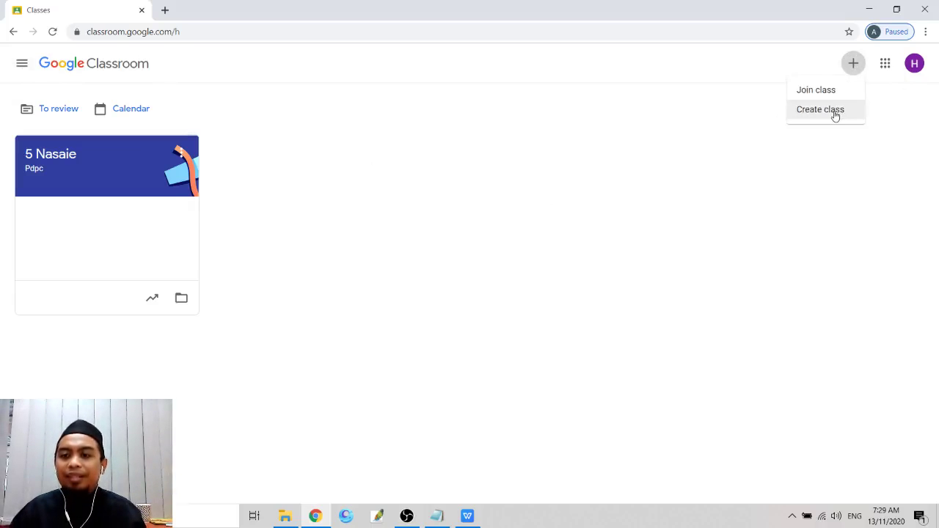
pyautogui.click(834, 115)
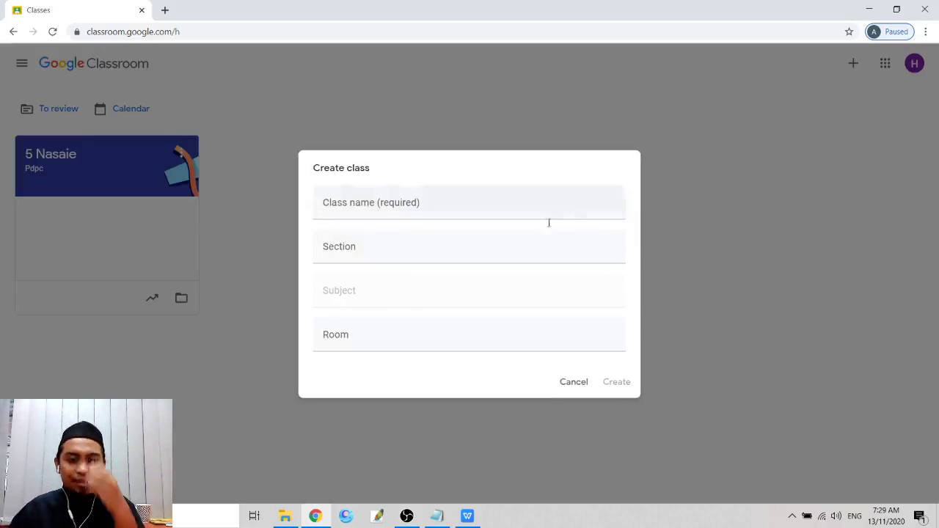
pyautogui.click(400, 210)
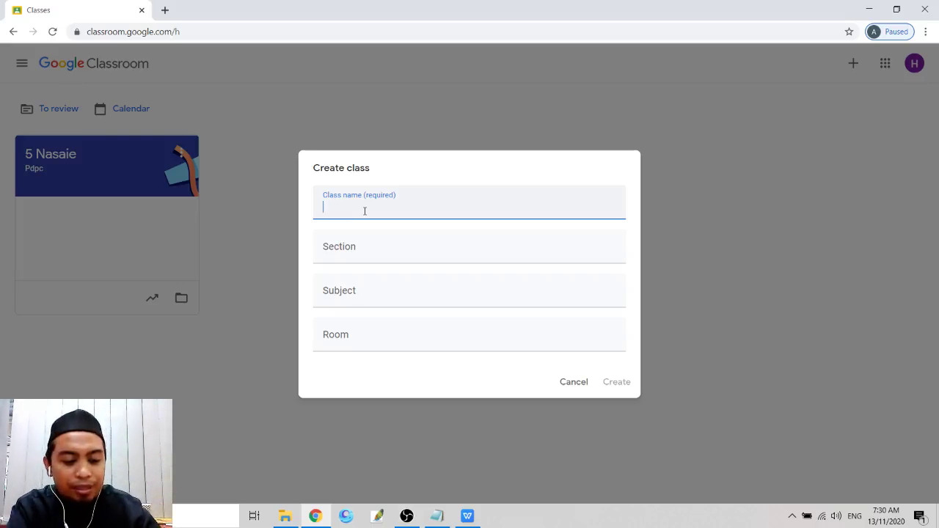
pyautogui.write('Ma')
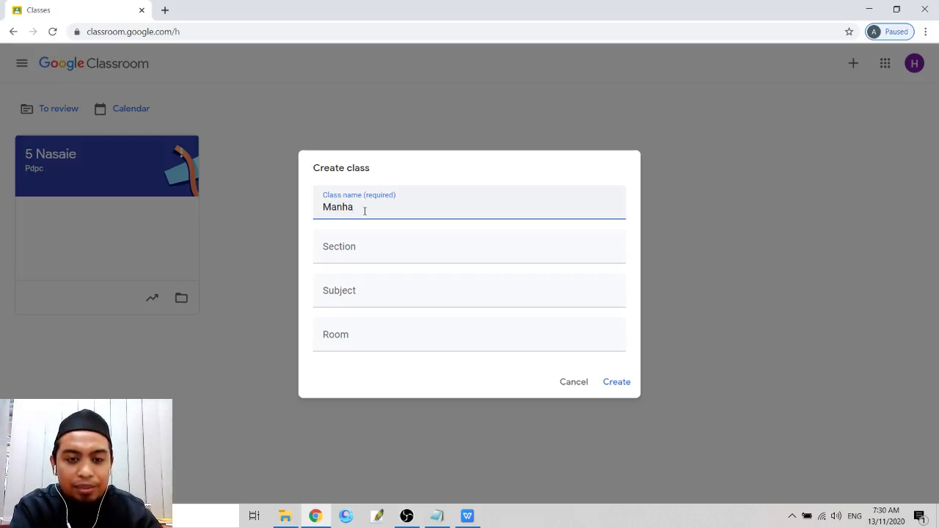
pyautogui.write('nahij u')
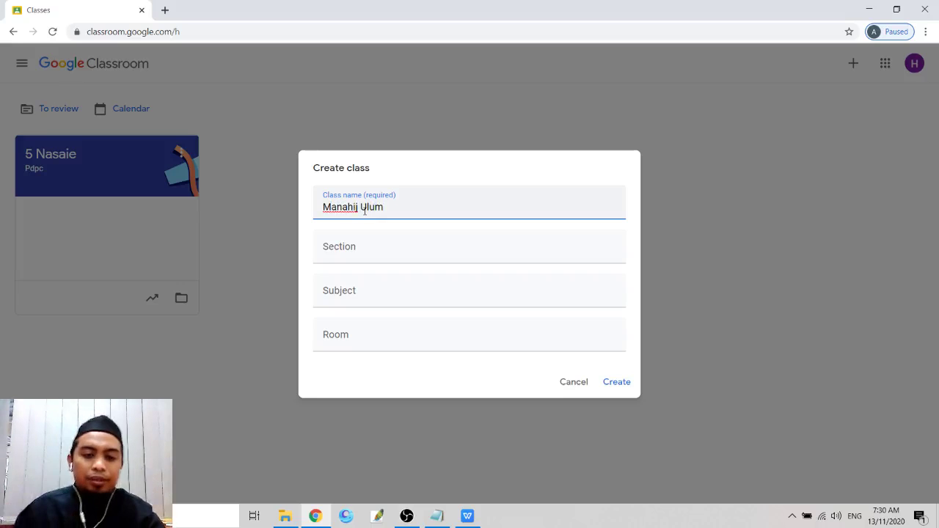
pyautogui.press('Tab')
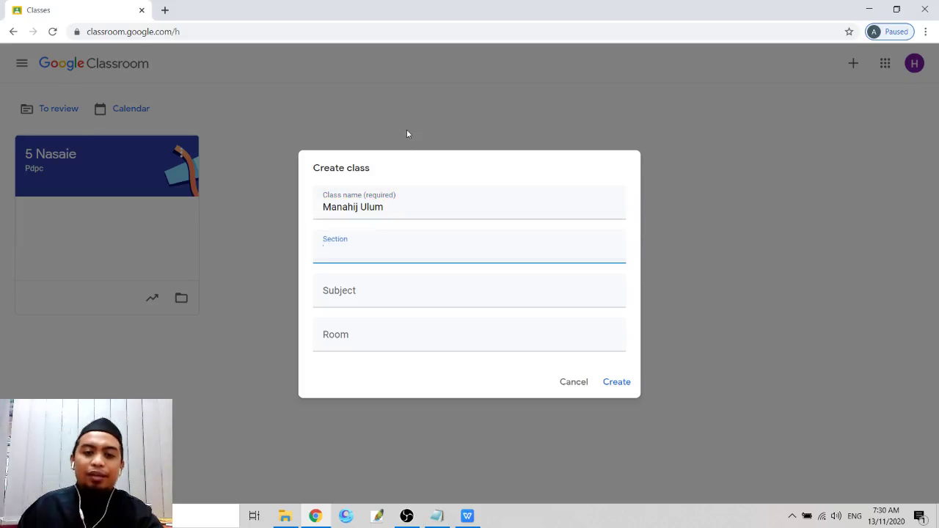
pyautogui.write('5 Baihaqi')
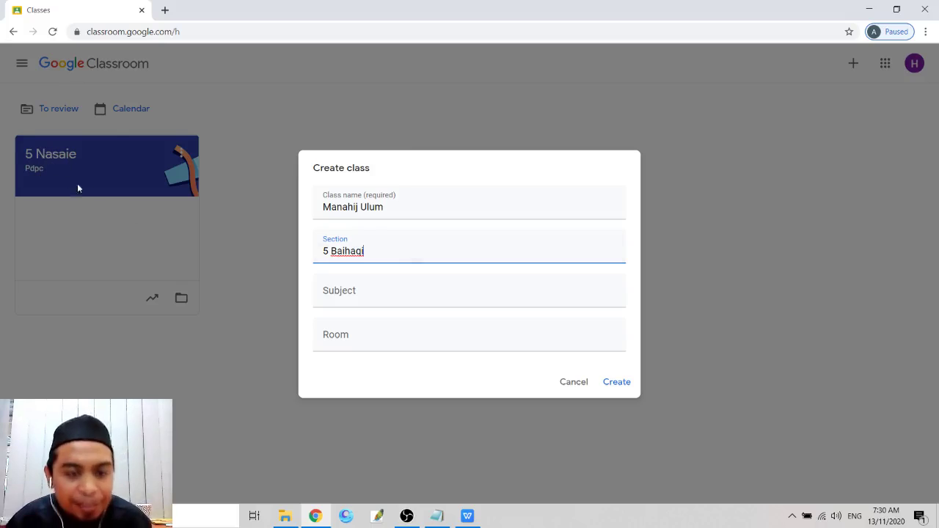
# Set the new class's subject to "MUI" and its room to "1".
pyautogui.click(361, 300)
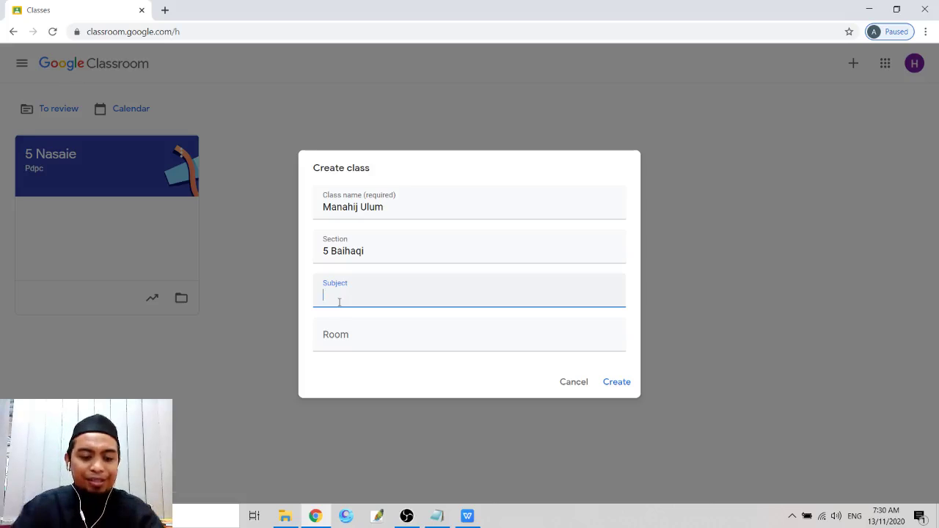
pyautogui.write('an')
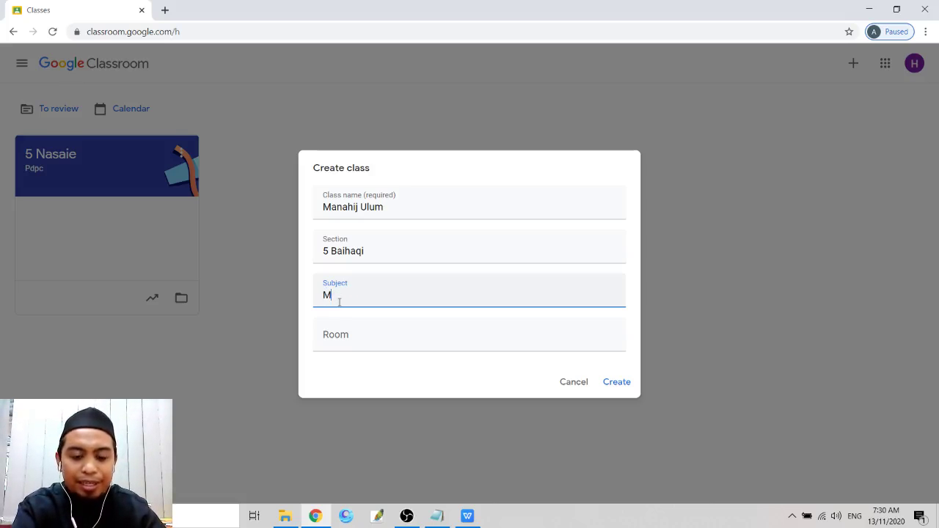
pyautogui.write('UI')
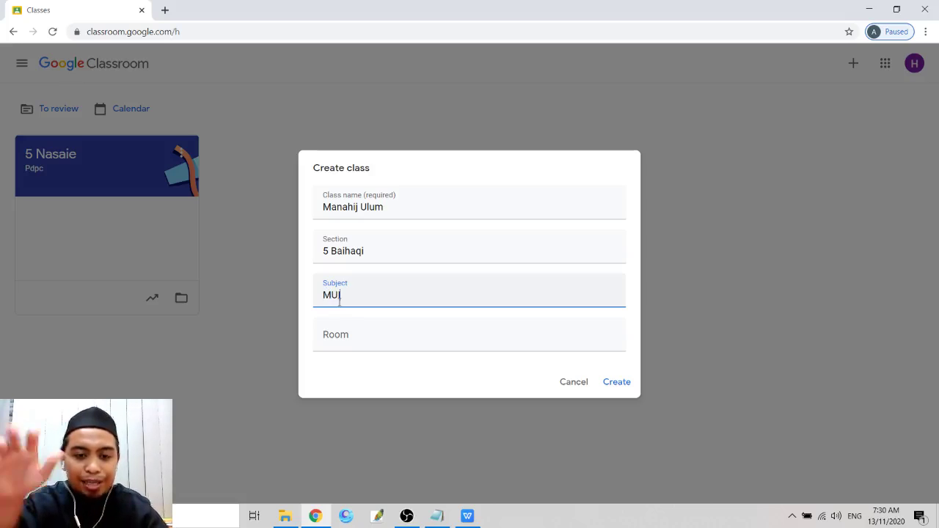
pyautogui.click(340, 345)
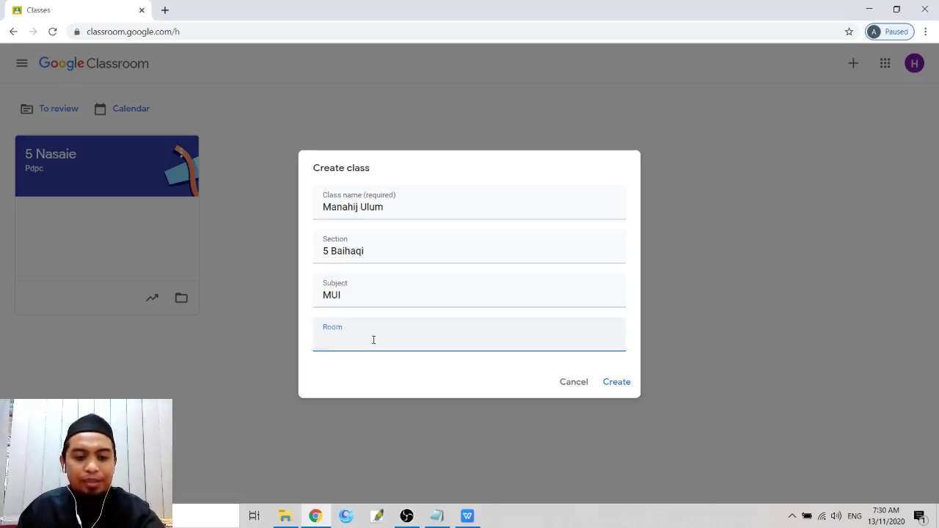
pyautogui.write('1')
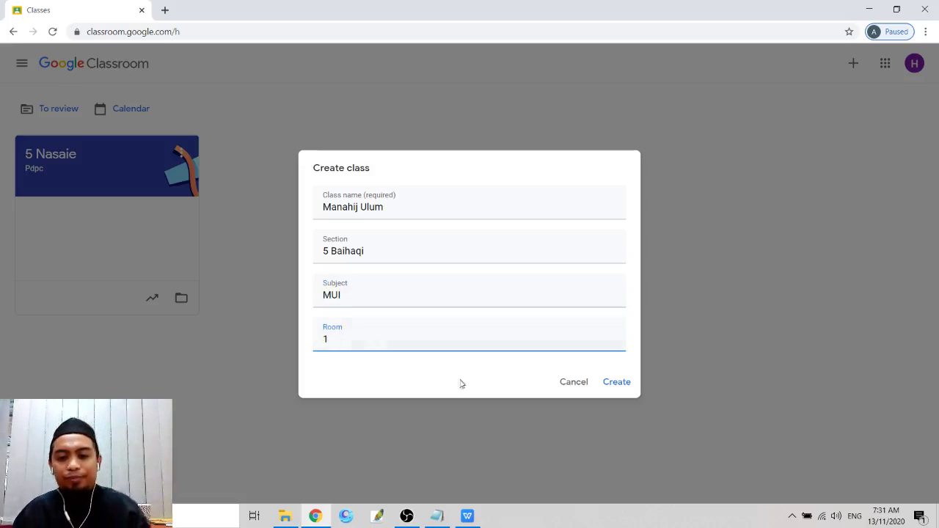
# Create the Manahij Ulum class with the entered details and dismiss the tip about inviting students.
pyautogui.click(617, 384)
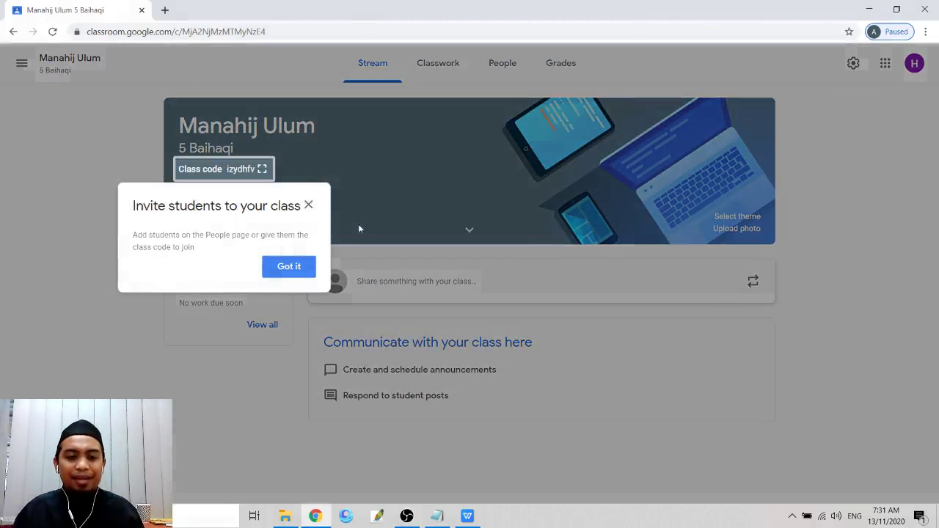
pyautogui.click(309, 205)
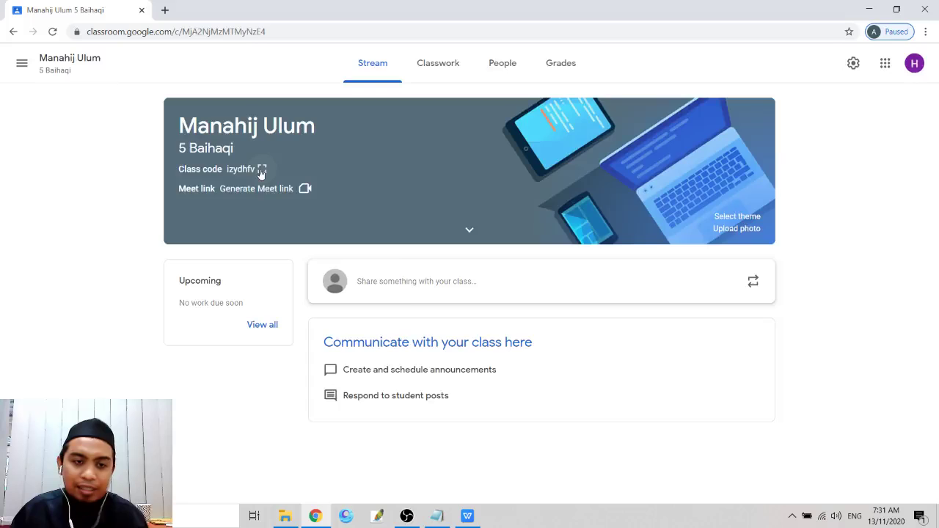
# Display the enlarged class code from the class banner and copy the class invite link.
pyautogui.click(261, 170)
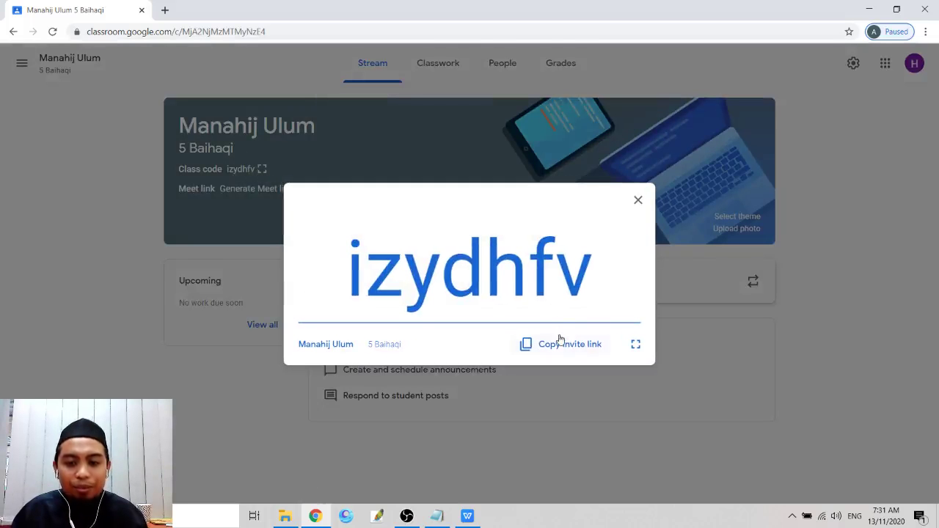
pyautogui.click(638, 200)
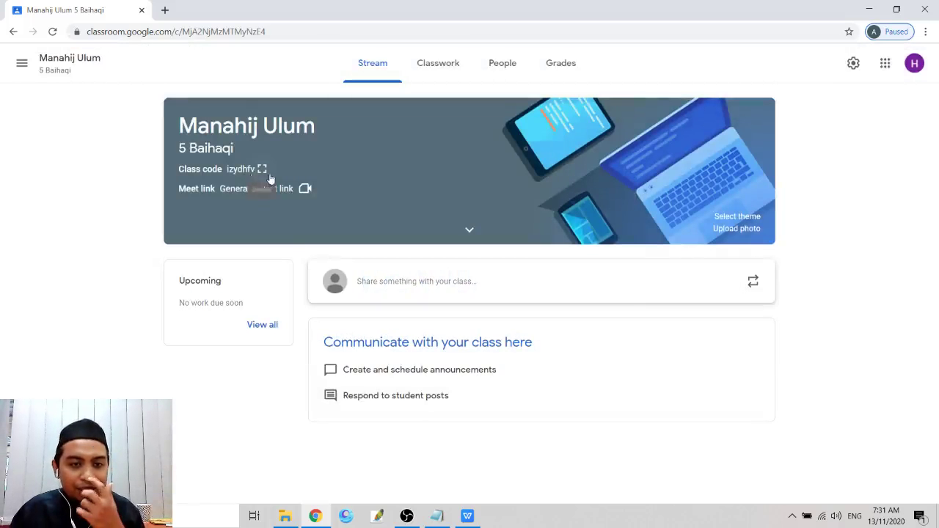
pyautogui.click(262, 171)
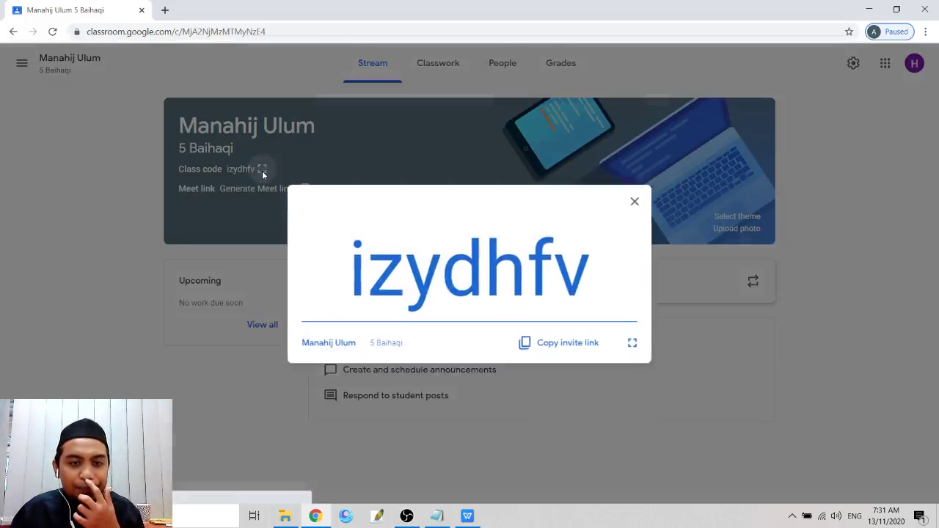
pyautogui.click(577, 346)
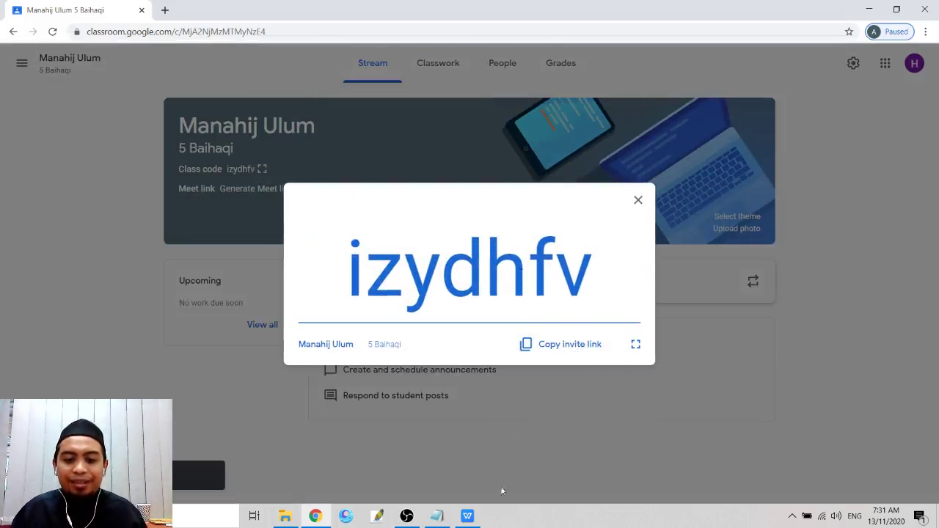
# Switch to Notepad, paste the invite link a few lines below the e-mail address, and return to the class stream.
pyautogui.click(437, 516)
pyautogui.click(643, 208)
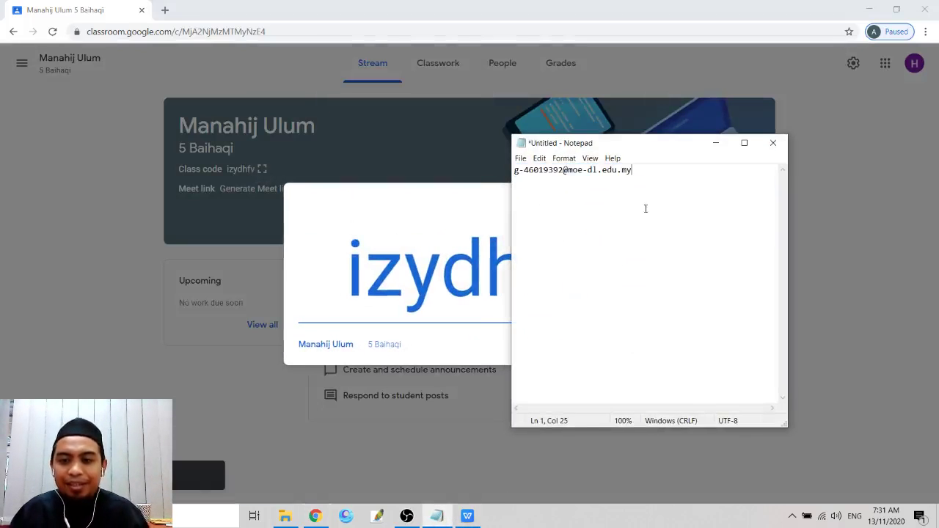
pyautogui.press('Return')
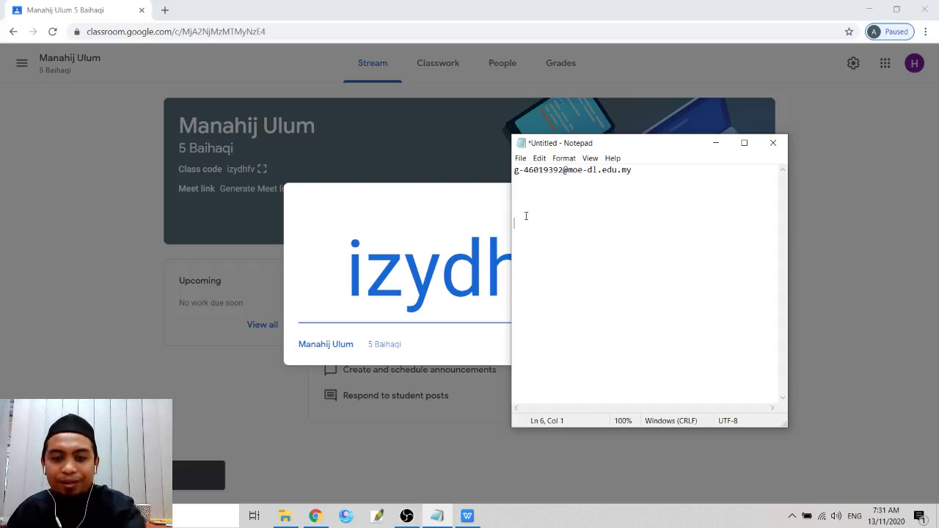
pyautogui.rightClick(524, 229)
pyautogui.click(549, 273)
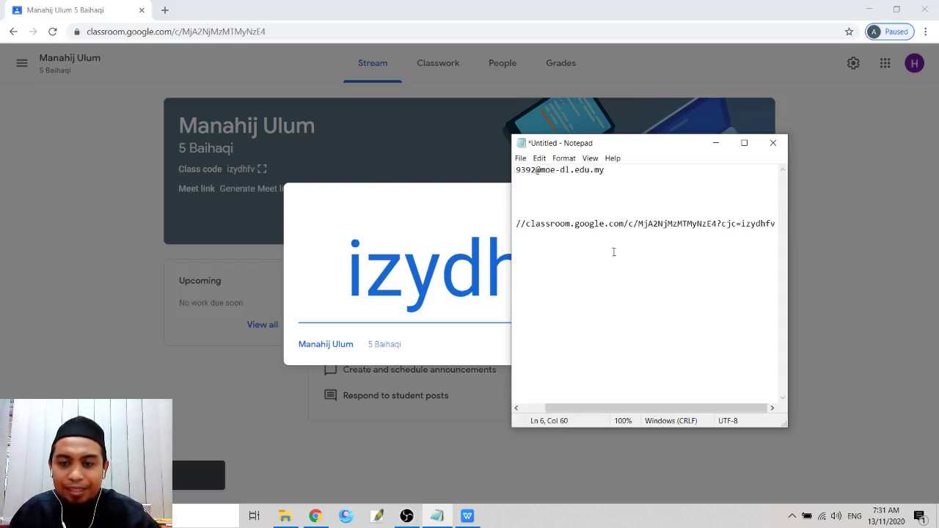
pyautogui.moveTo(687, 411)
pyautogui.mouseDown()
pyautogui.moveTo(624, 412)
pyautogui.moveTo(689, 411)
pyautogui.mouseUp()
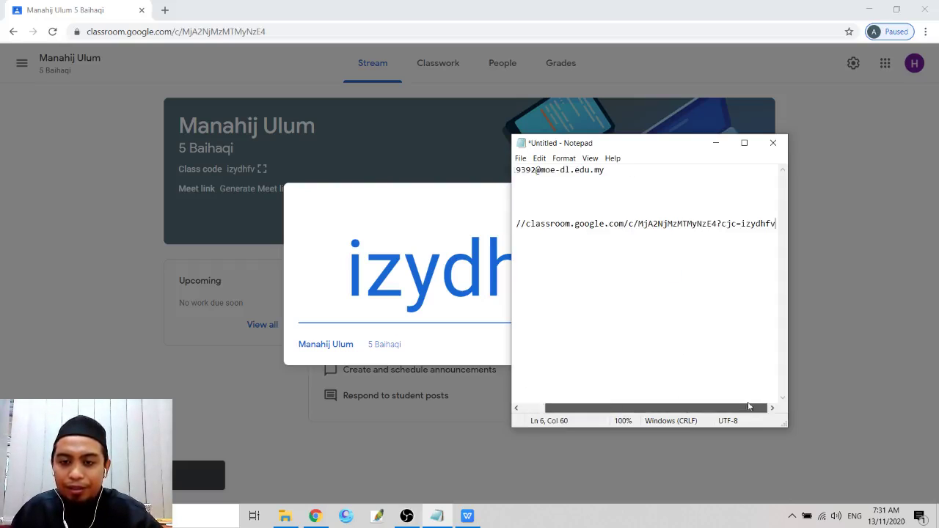
pyautogui.click(716, 142)
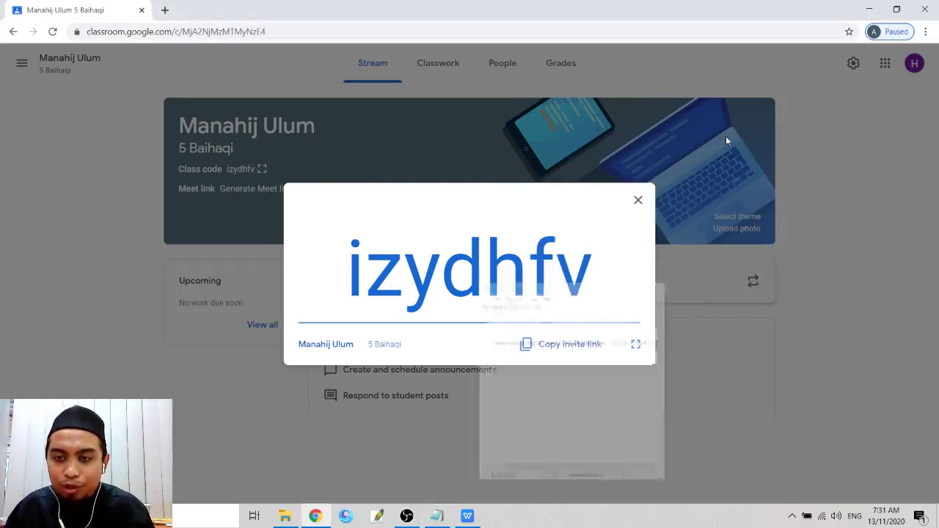
pyautogui.click(637, 201)
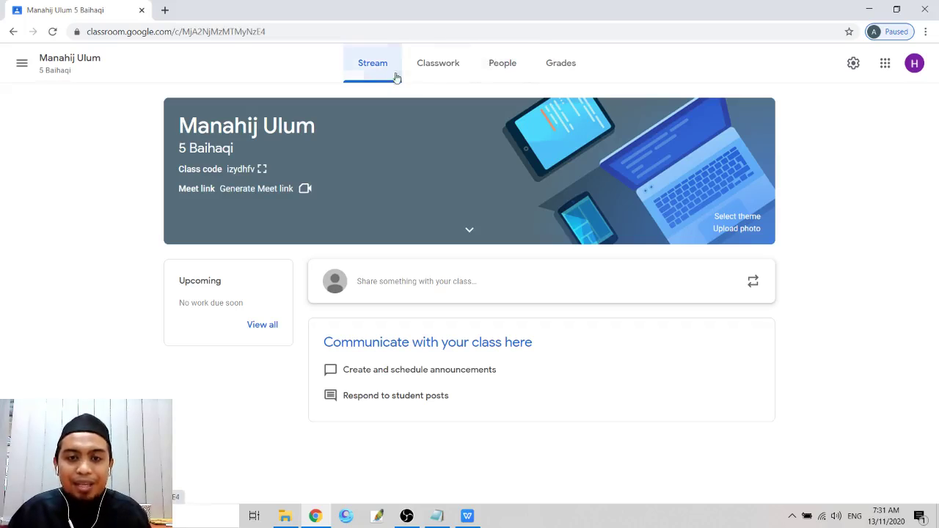
# Go to the class's People page and start inviting students.
pyautogui.click(516, 71)
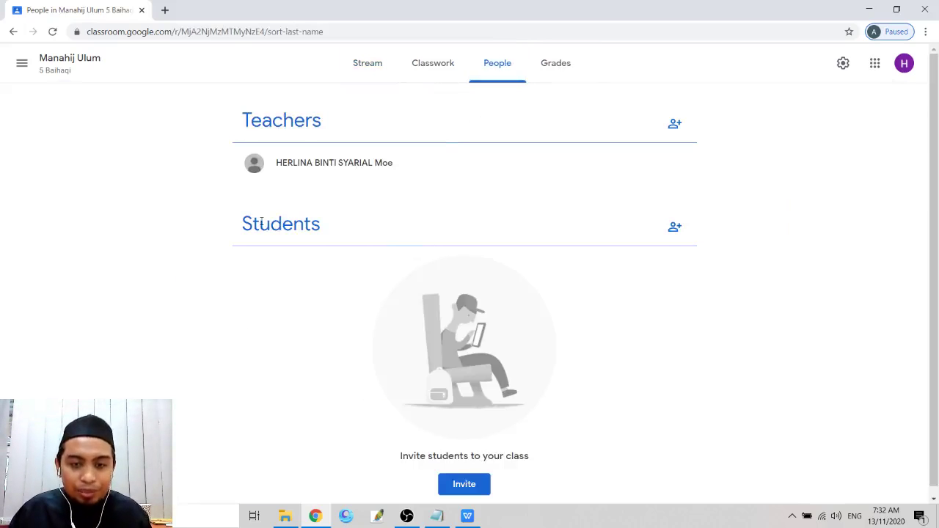
pyautogui.scroll(-1, 377, 370)
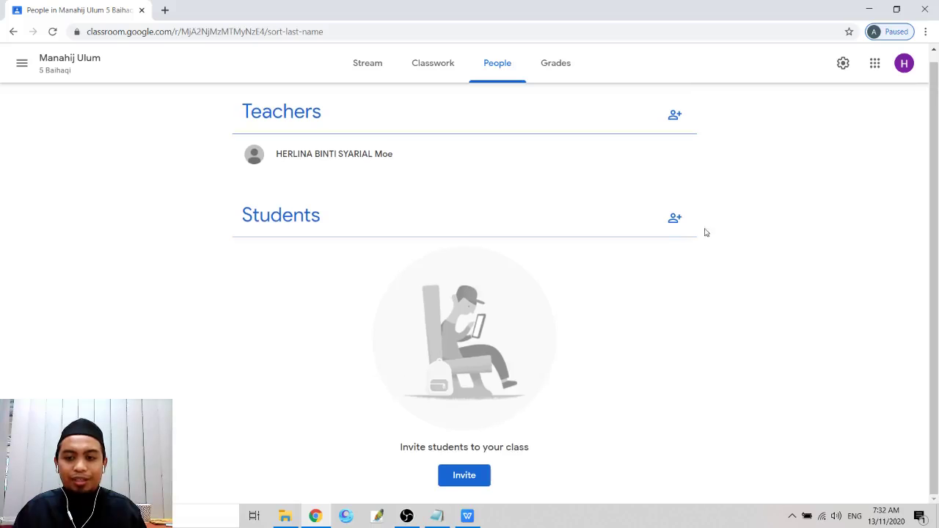
pyautogui.click(674, 219)
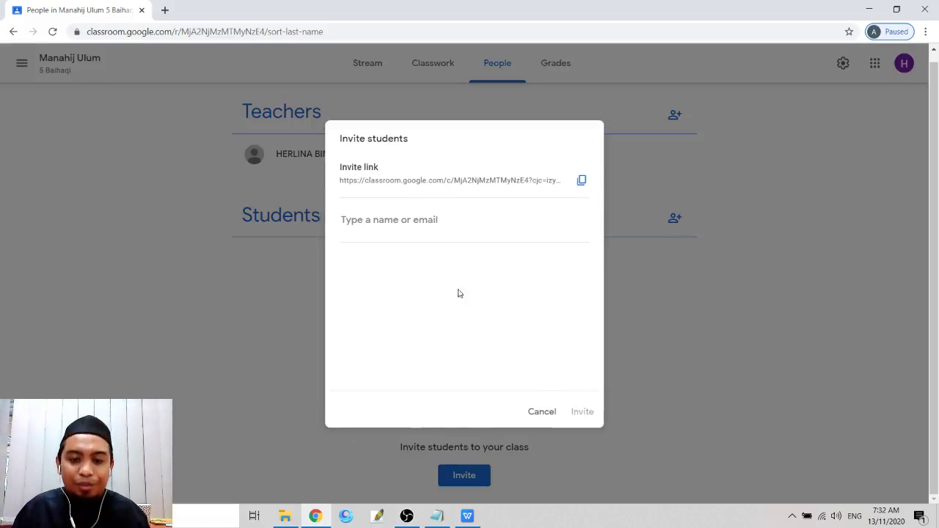
# Switch to the student accounts spreadsheet in WPS Office and copy the Baihaqie class's e-mail addresses in F294:F322.
pyautogui.moveTo(453, 525)
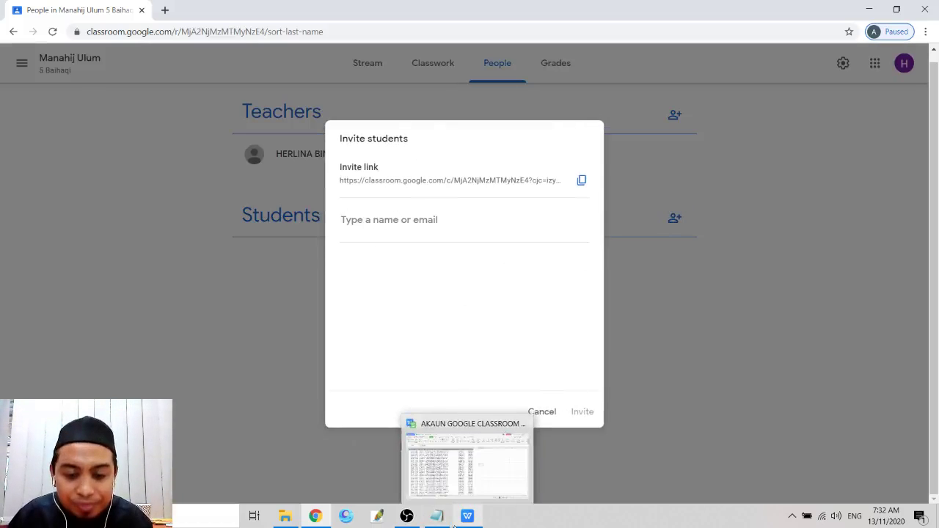
pyautogui.click(448, 455)
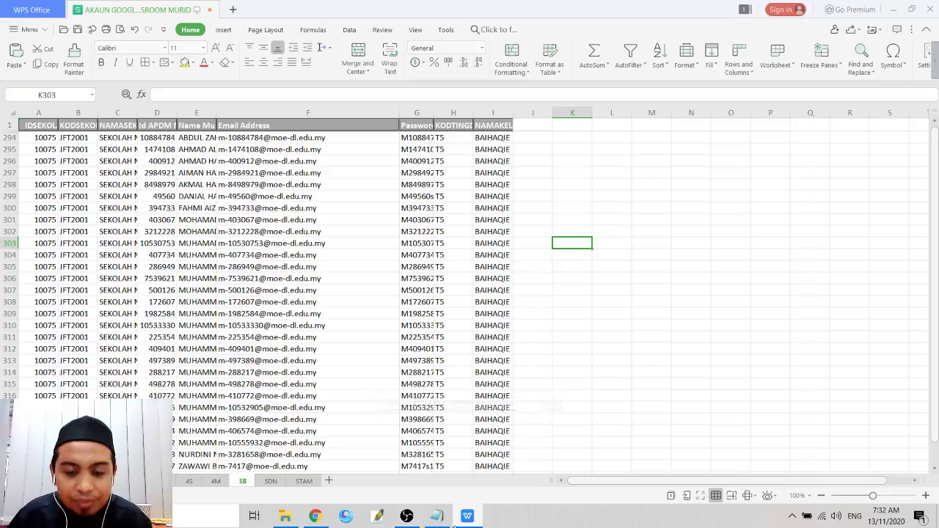
pyautogui.click(258, 138)
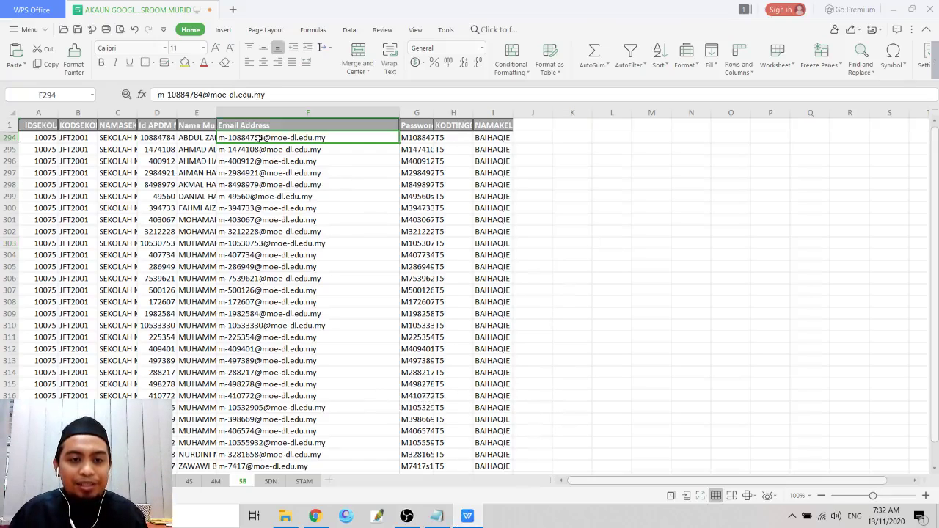
pyautogui.moveTo(258, 138); pyautogui.dragTo(264, 458)
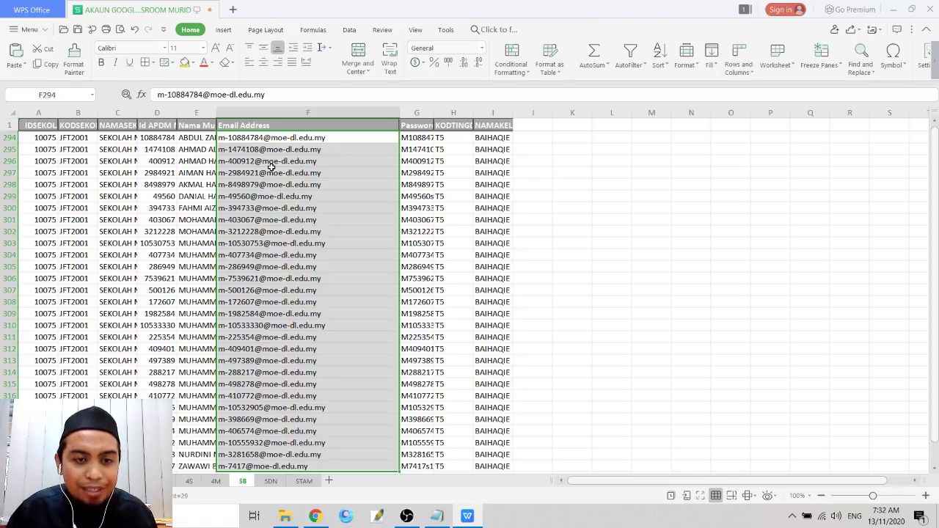
pyautogui.scroll(-2, 300, 378)
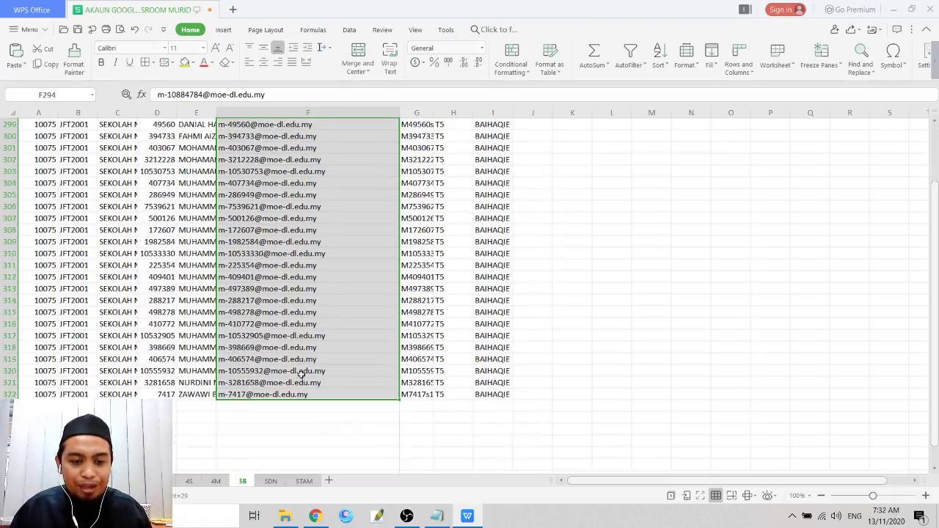
pyautogui.scroll(2, 300, 370)
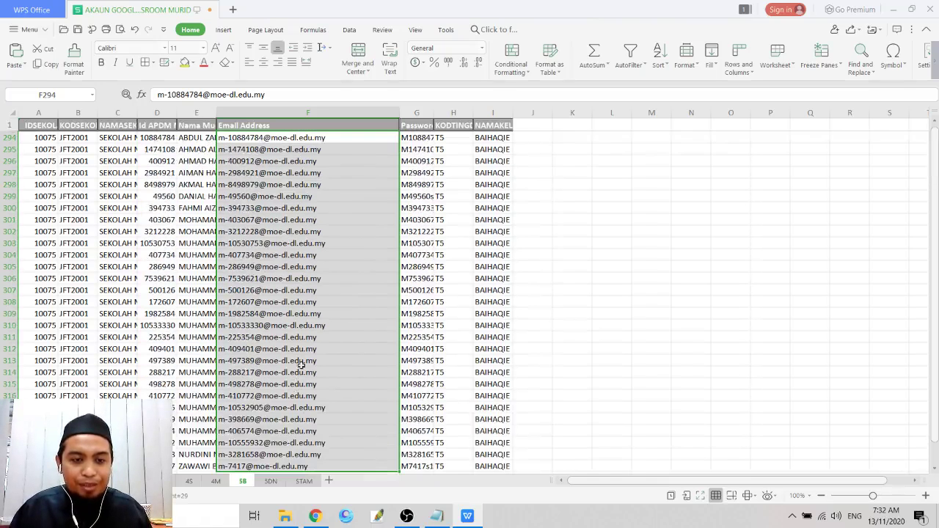
pyautogui.rightClick(324, 160)
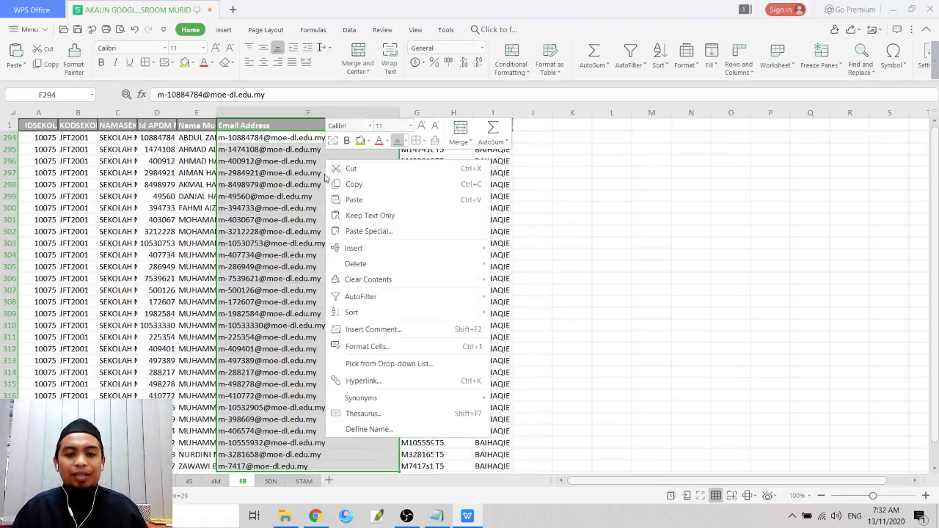
pyautogui.click(340, 184)
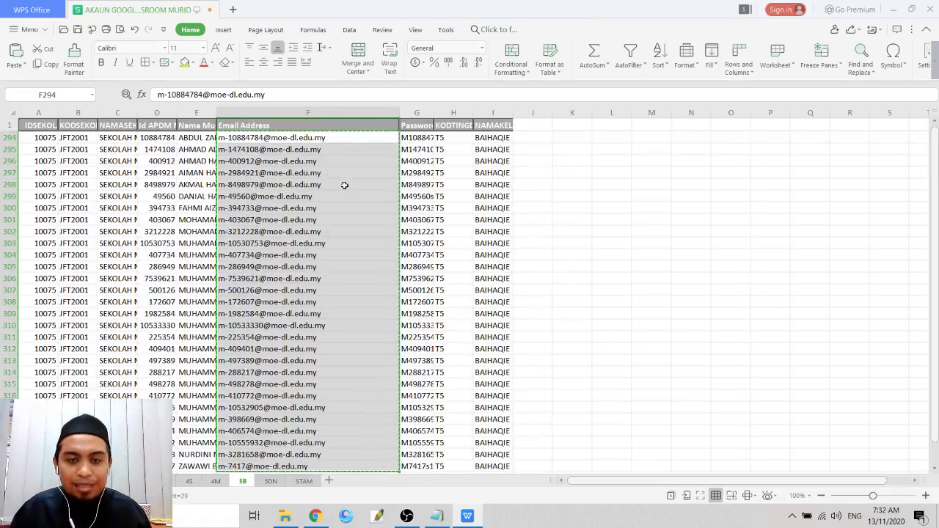
# Switch back to Google Classroom, paste the copied addresses as student invitation recipients and send the invitations.
pyautogui.click(314, 515)
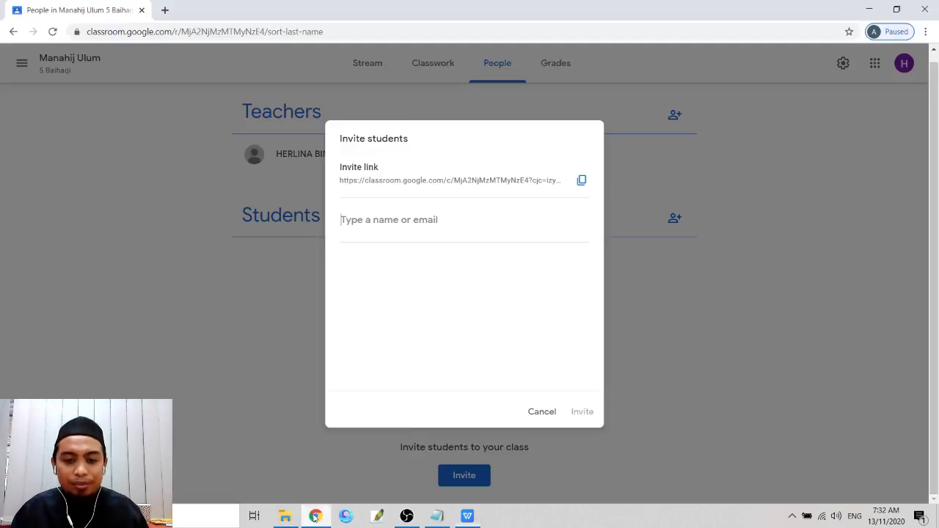
pyautogui.rightClick(364, 229)
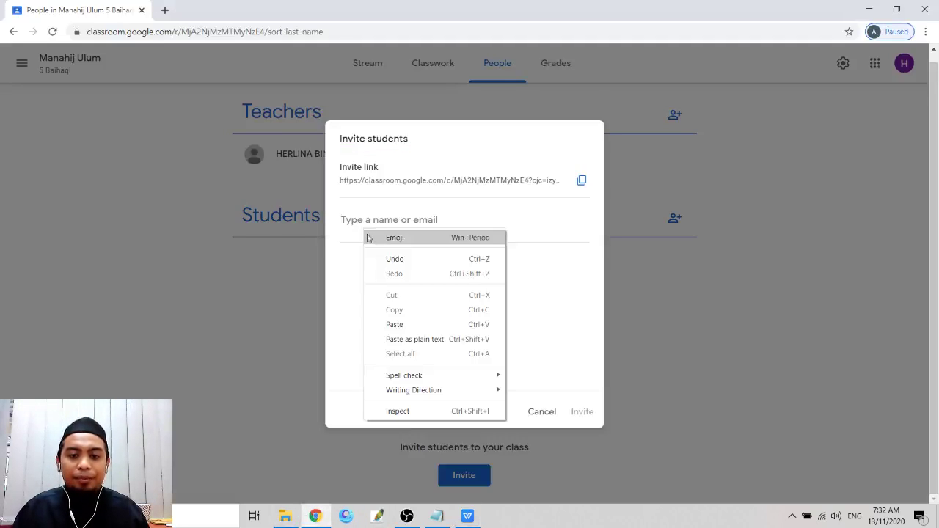
pyautogui.click(394, 325)
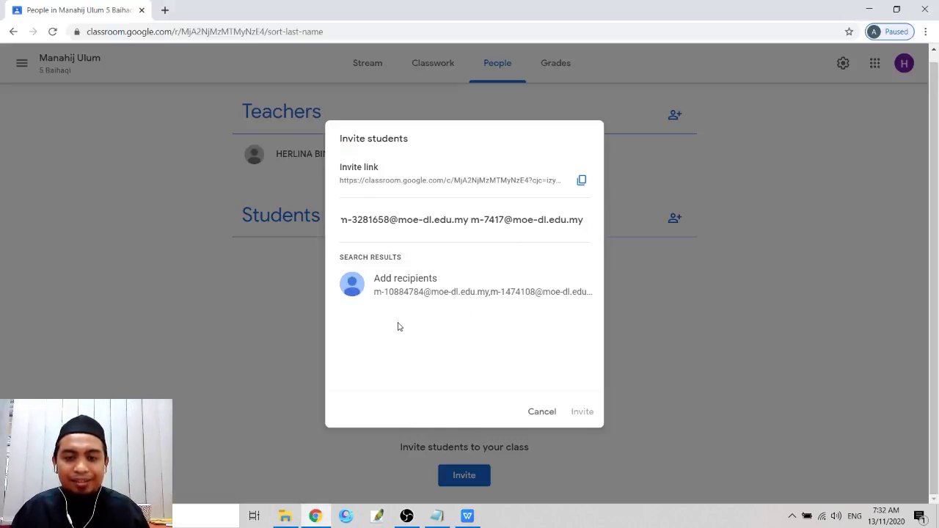
pyautogui.click(430, 285)
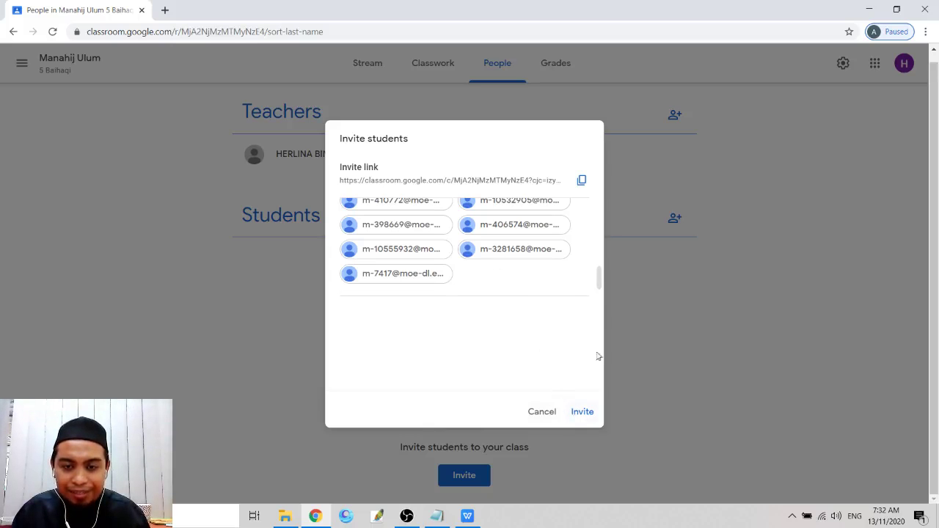
pyautogui.moveTo(599, 279); pyautogui.dragTo(591, 356)
pyautogui.click(587, 413)
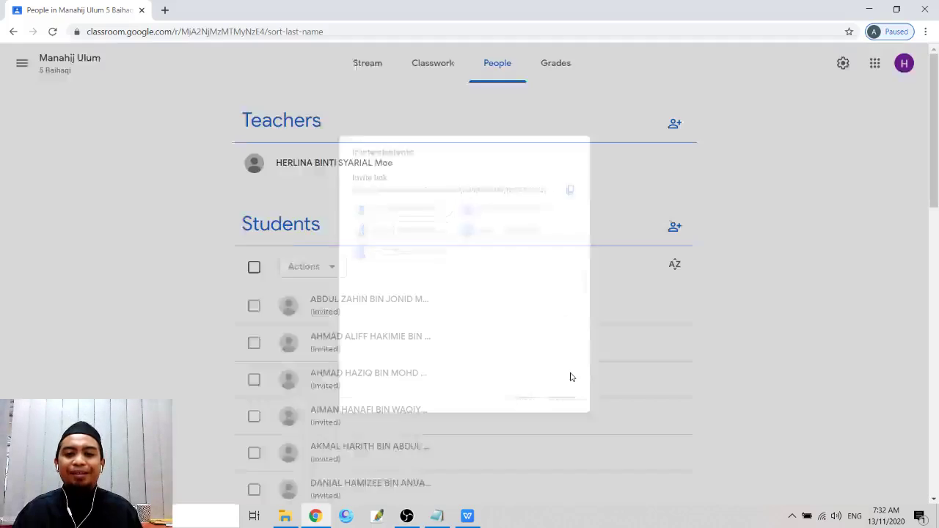
# Review the full list of invited students on the People page.
pyautogui.scroll(-1, 331, 305)
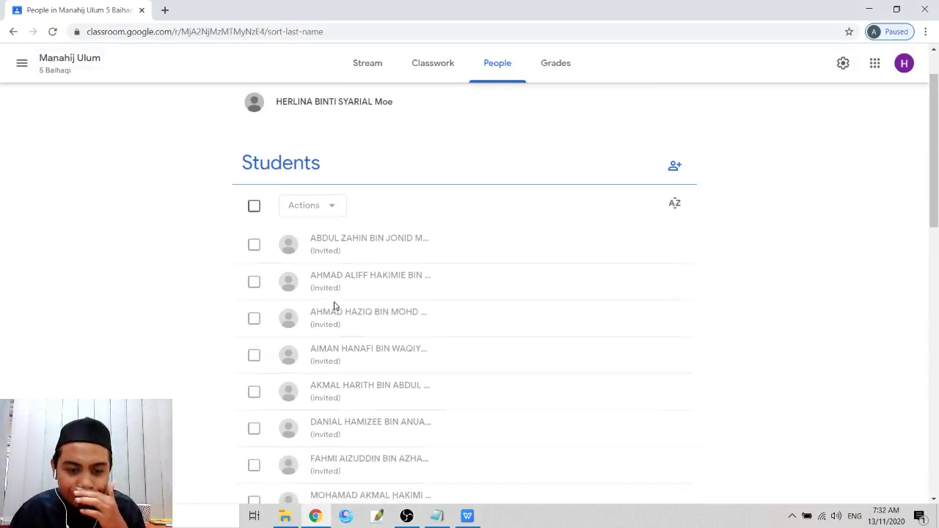
pyautogui.scroll(-3, 334, 306)
pyautogui.scroll(-5, 340, 310)
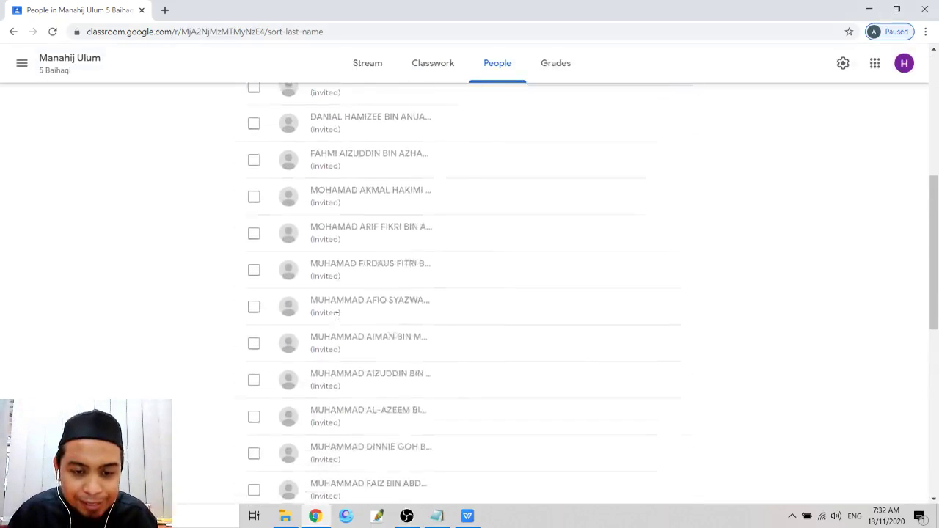
pyautogui.scroll(-3, 355, 348)
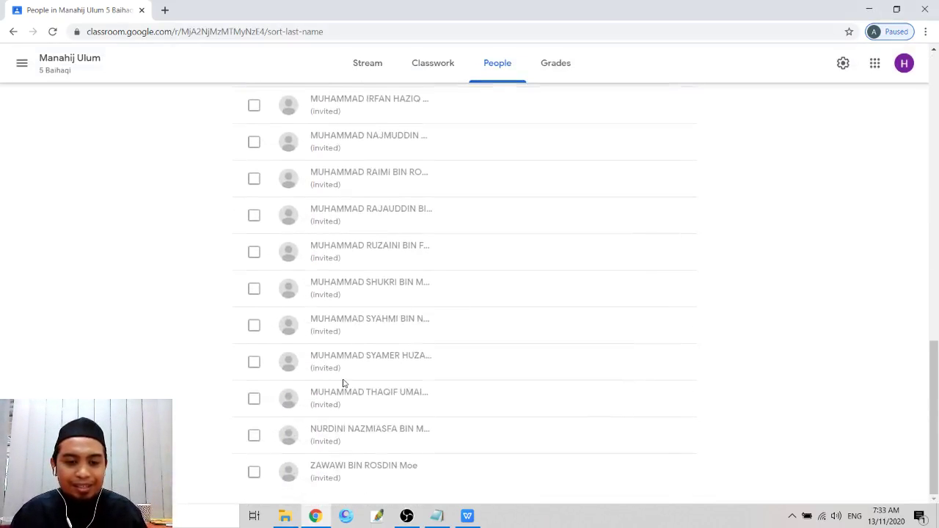
pyautogui.scroll(7, 343, 383)
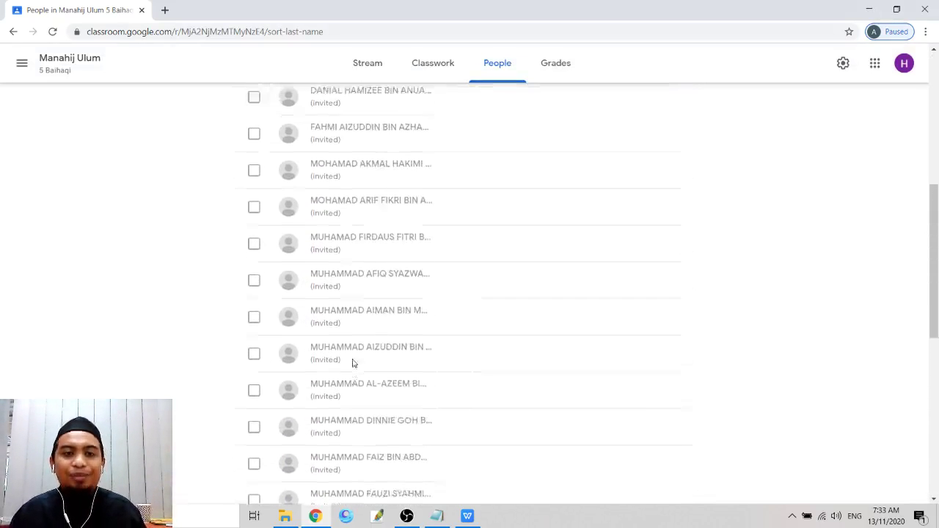
pyautogui.scroll(5, 352, 363)
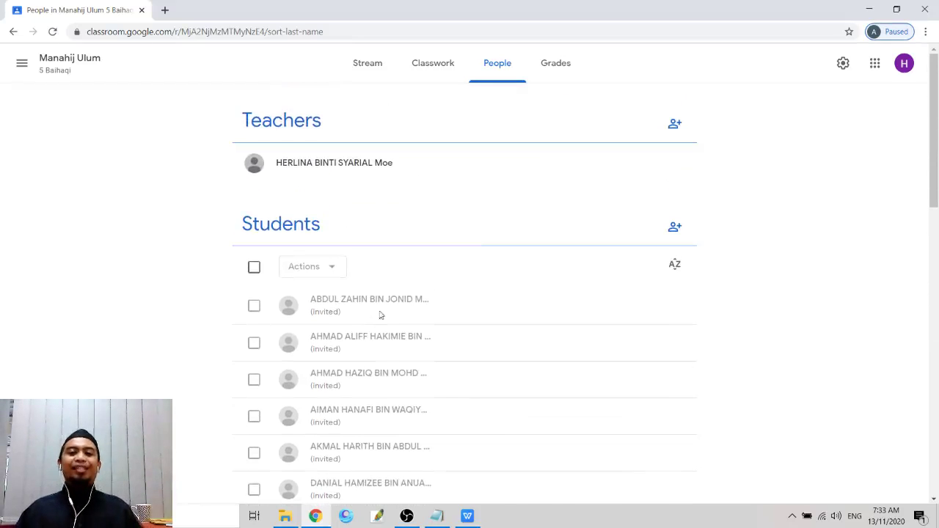